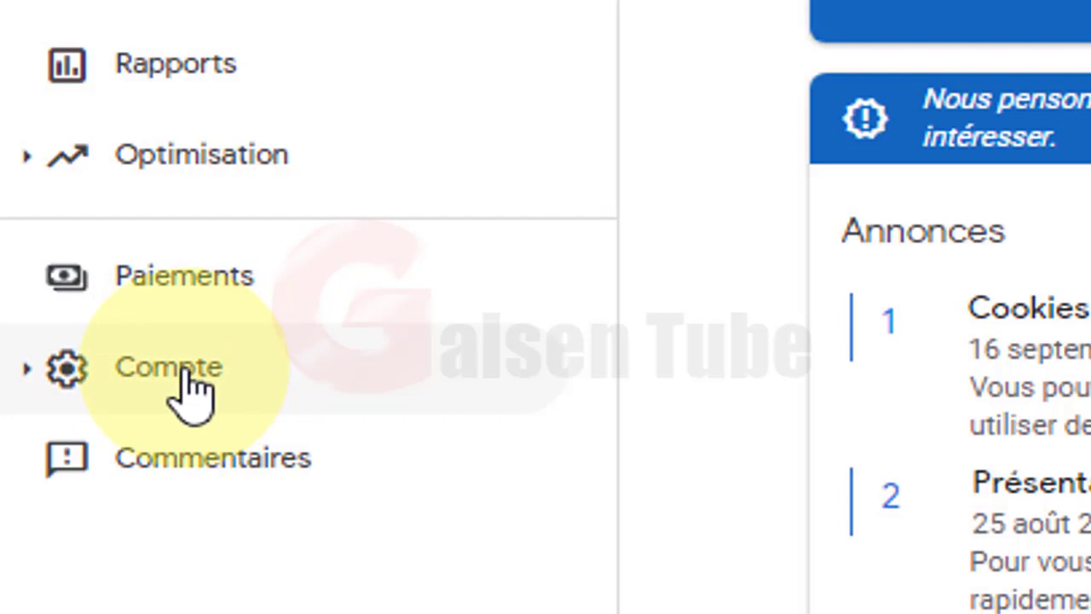
Step: Expand Compte in the sidebar and go to Accès et autorisations > Gestion des utilisateurs
{"action": "left_click", "coordinate": [193, 390]}
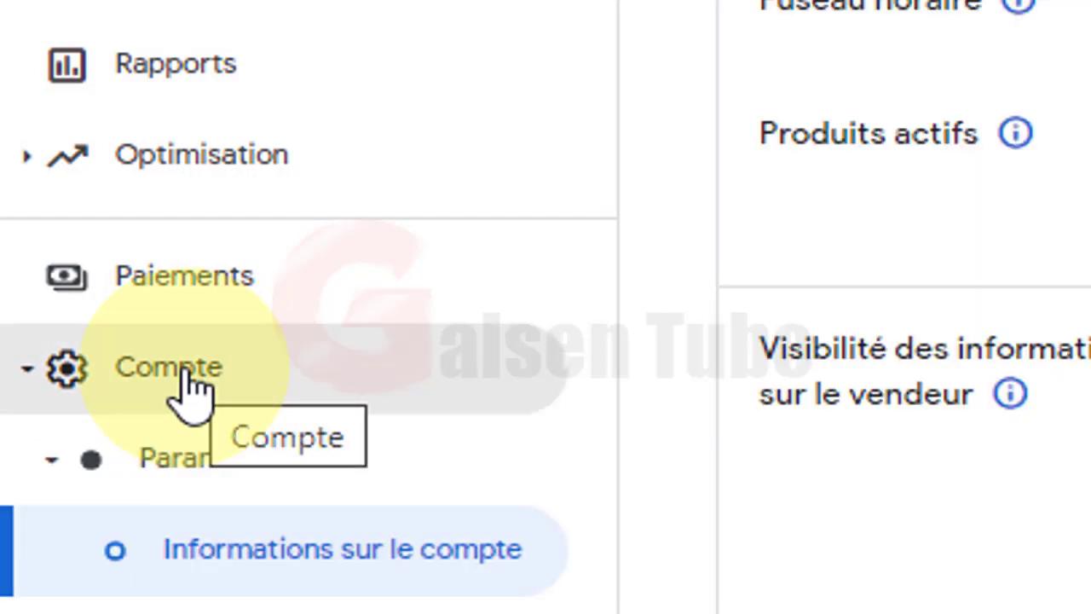
{"action": "scroll", "coordinate": [190, 367], "scroll_direction": "down", "scroll_amount": 3}
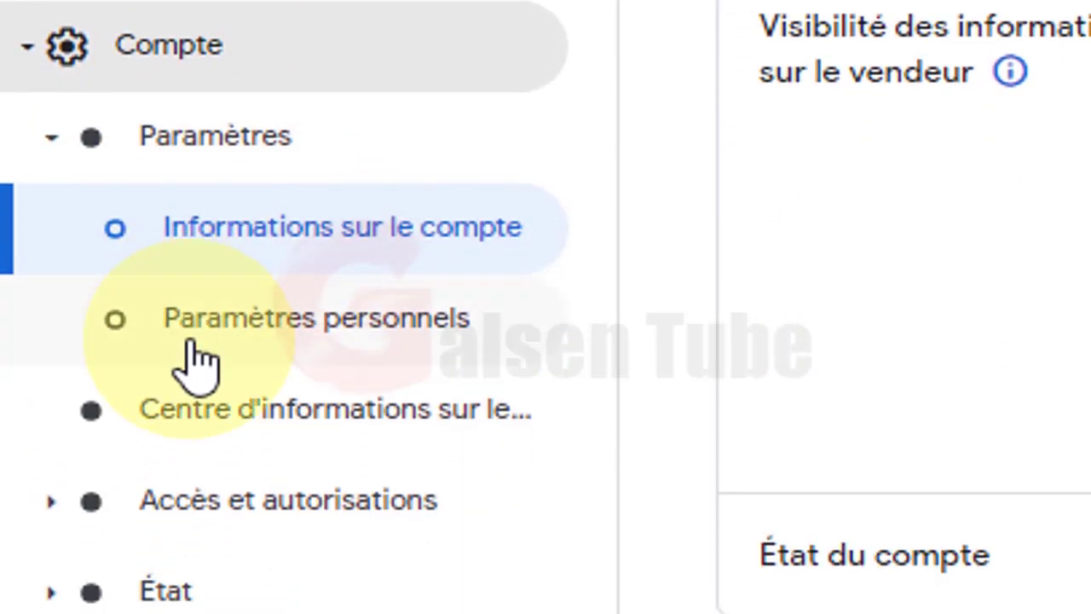
{"action": "scroll", "coordinate": [195, 375], "scroll_direction": "down", "scroll_amount": 2}
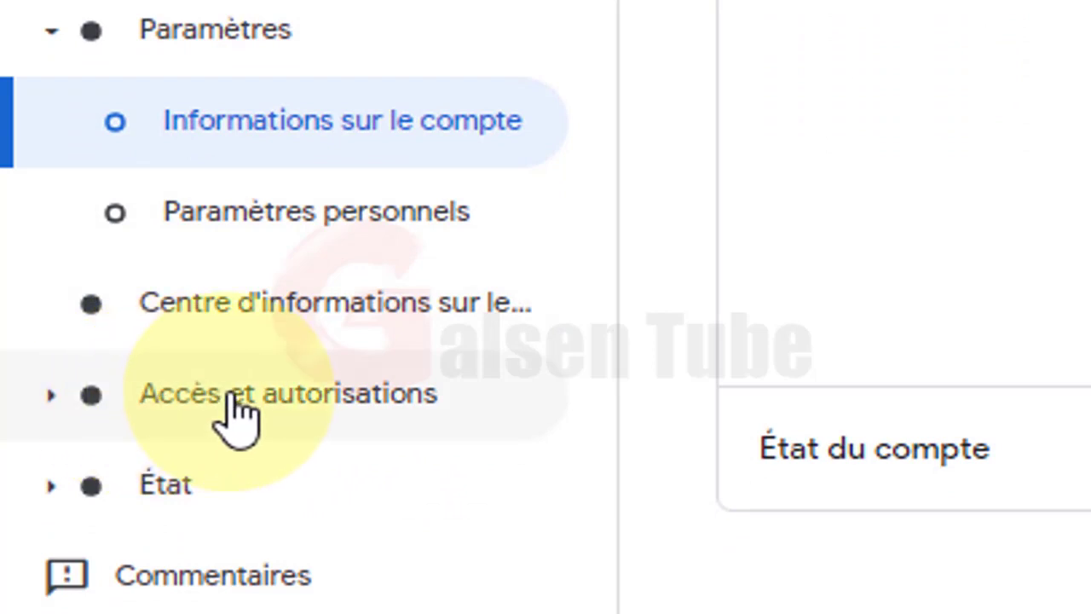
{"action": "left_click", "coordinate": [312, 413]}
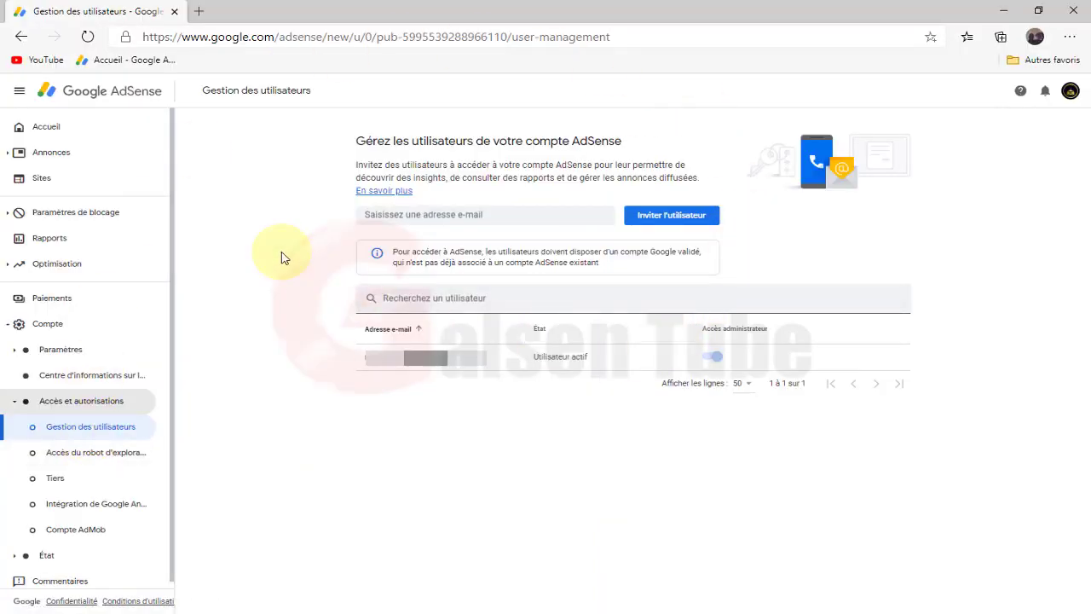
Step: Enter the second user's Gmail address and send the invitation with Inviter l'utilisateur
{"action": "left_click", "coordinate": [478, 214]}
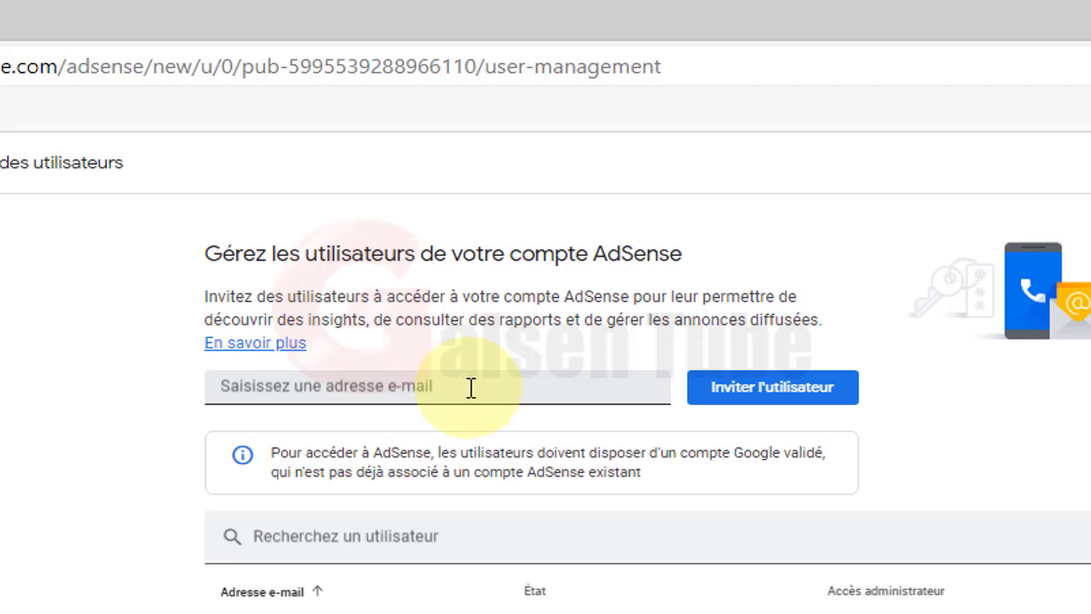
{"action": "left_click", "coordinate": [470, 388]}
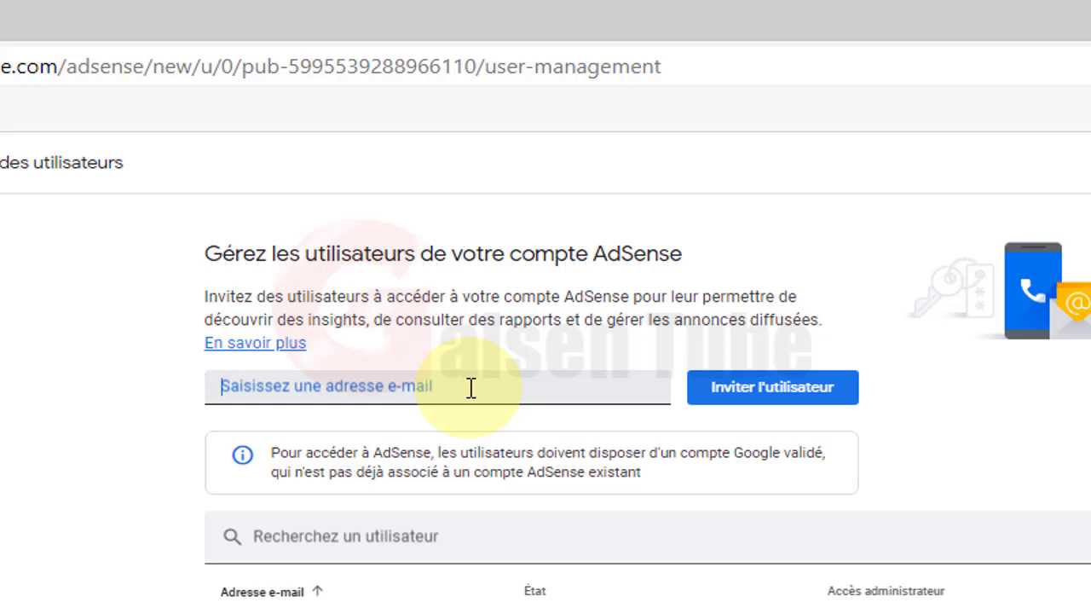
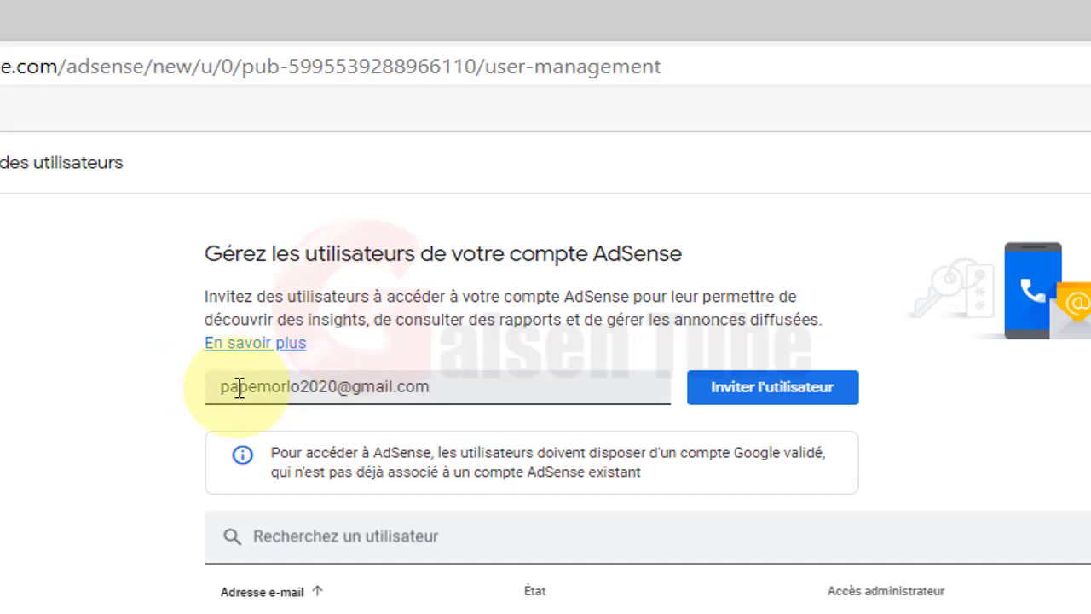
{"action": "left_click", "coordinate": [733, 399]}
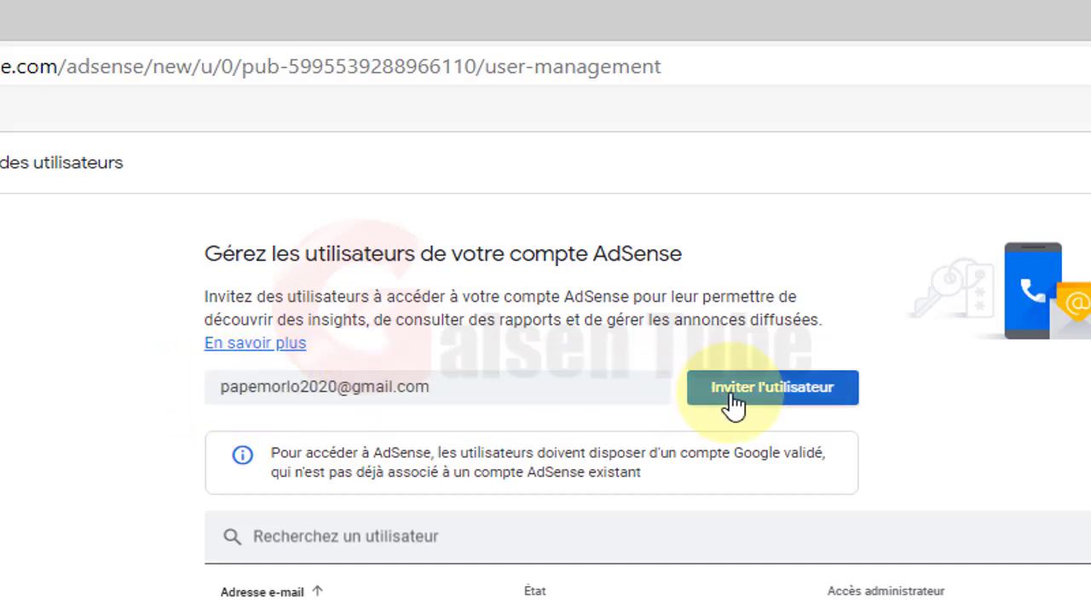
{"action": "left_click", "coordinate": [780, 400]}
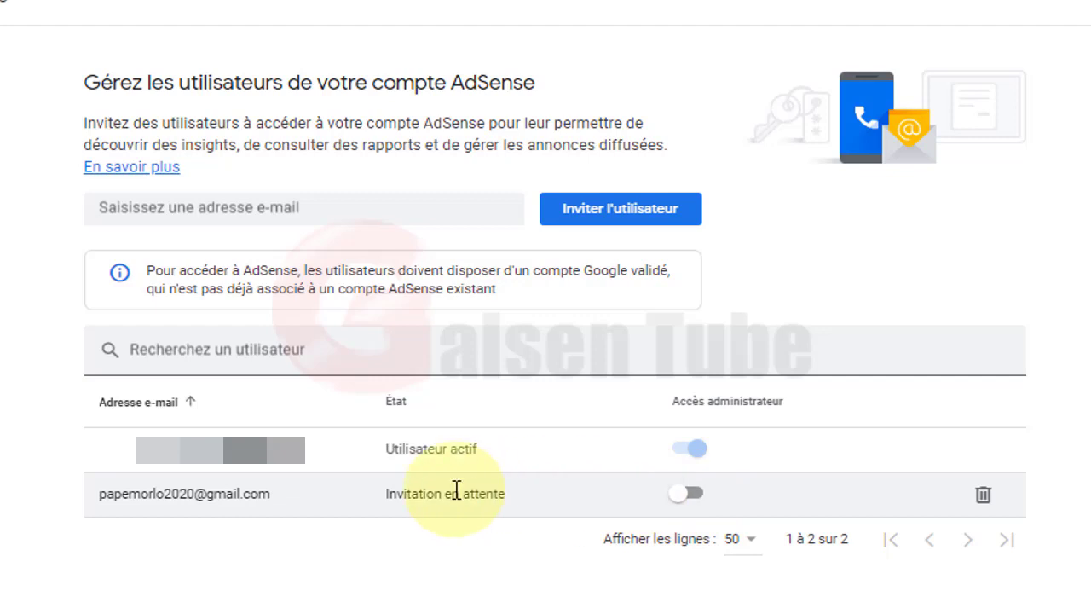
Step: Switch on Accès administrateur for the invited user and highlight their pending invitation status
{"action": "left_click", "coordinate": [694, 497]}
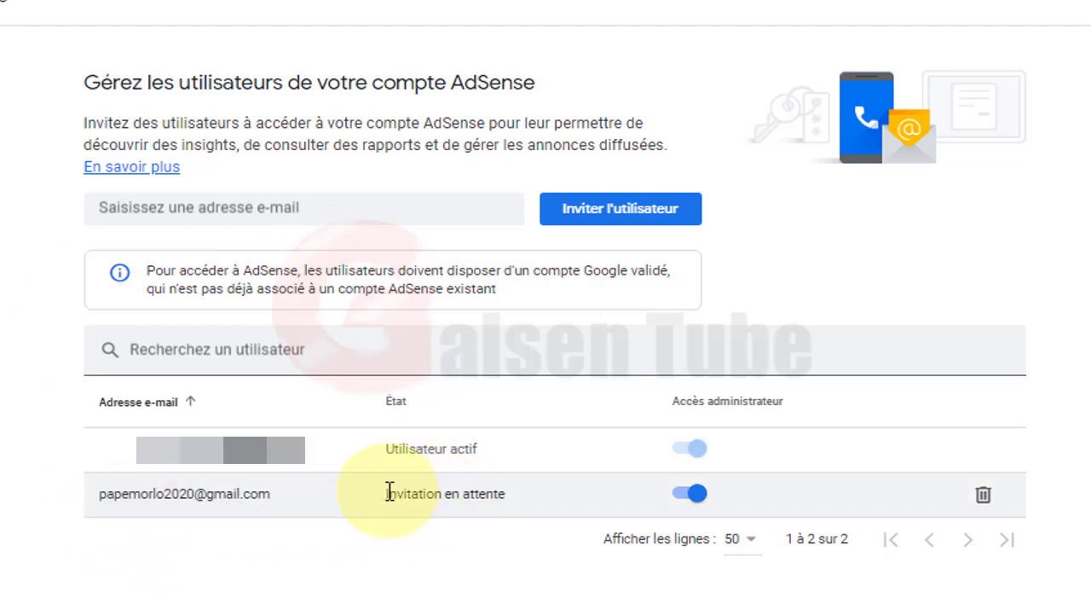
{"action": "left_click_drag", "start_coordinate": [387, 492], "coordinate": [506, 492]}
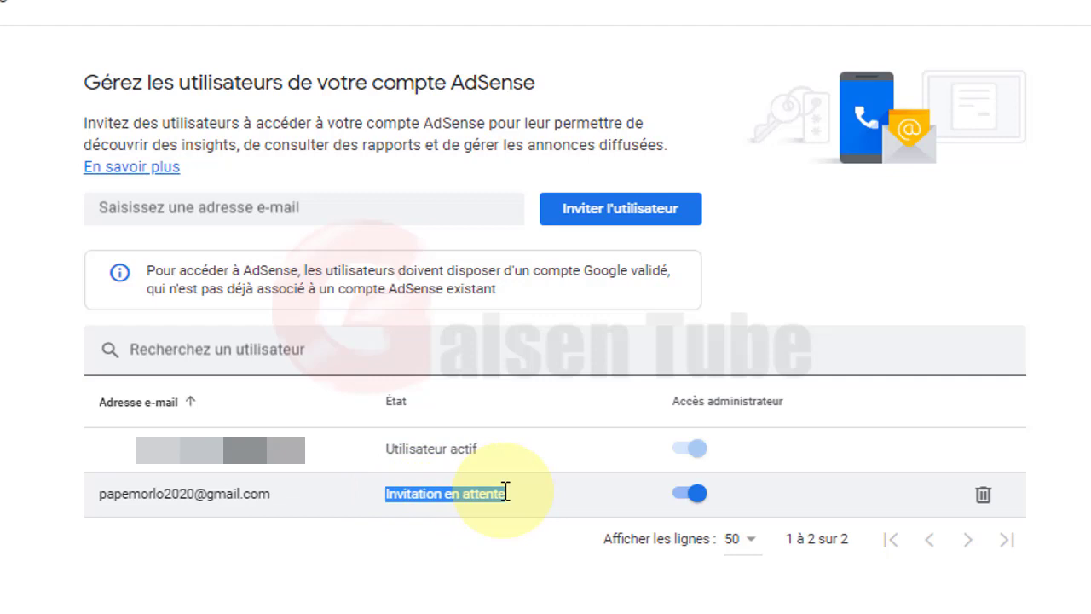
{"action": "left_click", "coordinate": [458, 494]}
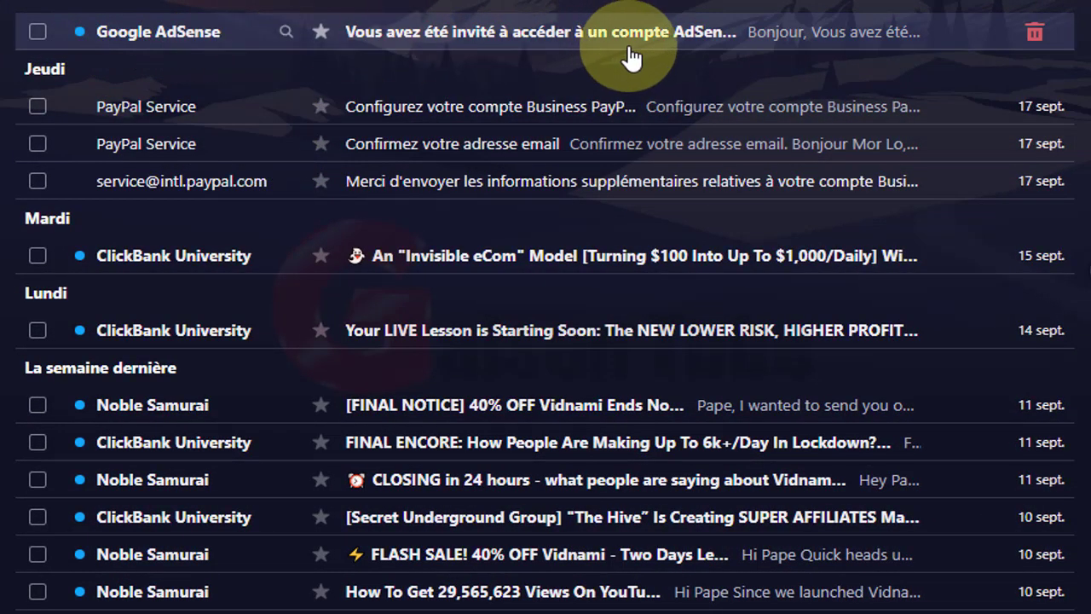
Step: Open the 'Vous avez été invité à accéder à un compte AdSense' e-mail and highlight its first requirement
{"action": "left_click", "coordinate": [445, 38]}
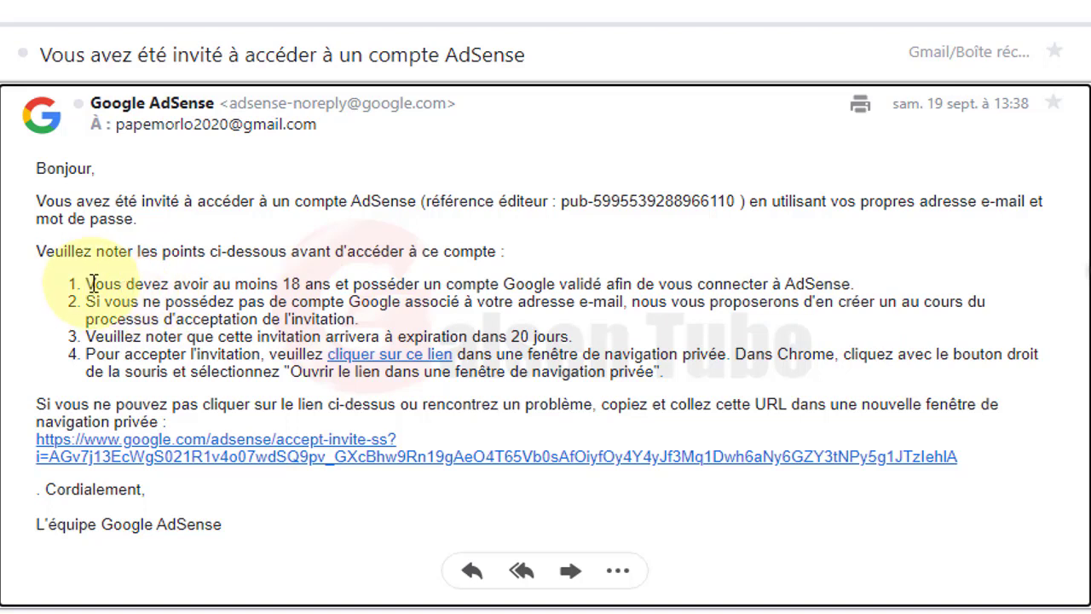
{"action": "left_click_drag", "start_coordinate": [92, 284], "coordinate": [304, 289]}
{"action": "left_click", "coordinate": [351, 290]}
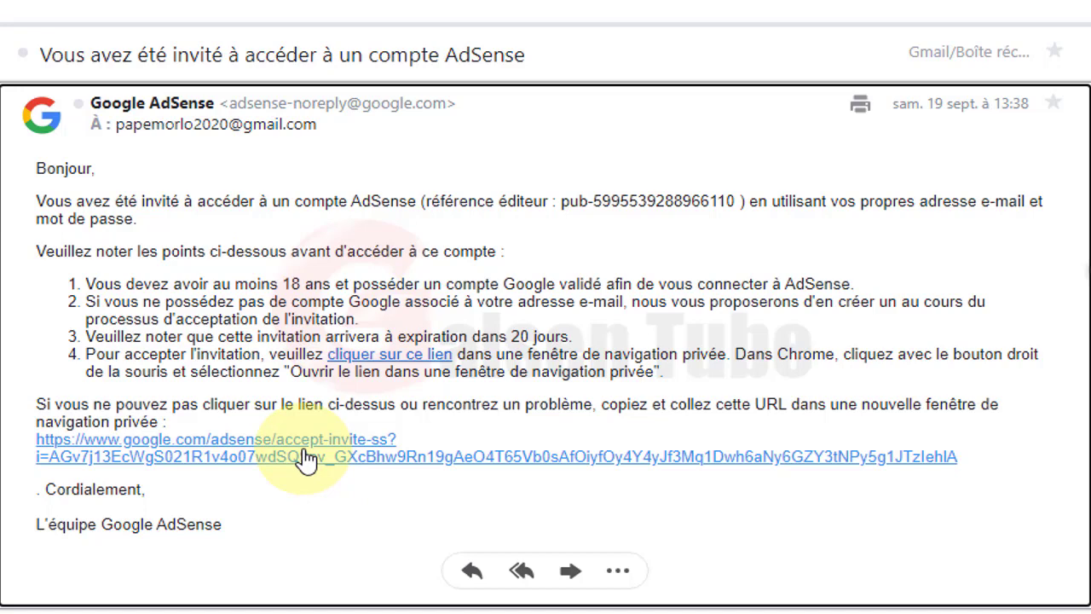
Step: Bring up the right-click link menu on the invitation's acceptance URL
{"action": "right_click", "coordinate": [307, 458]}
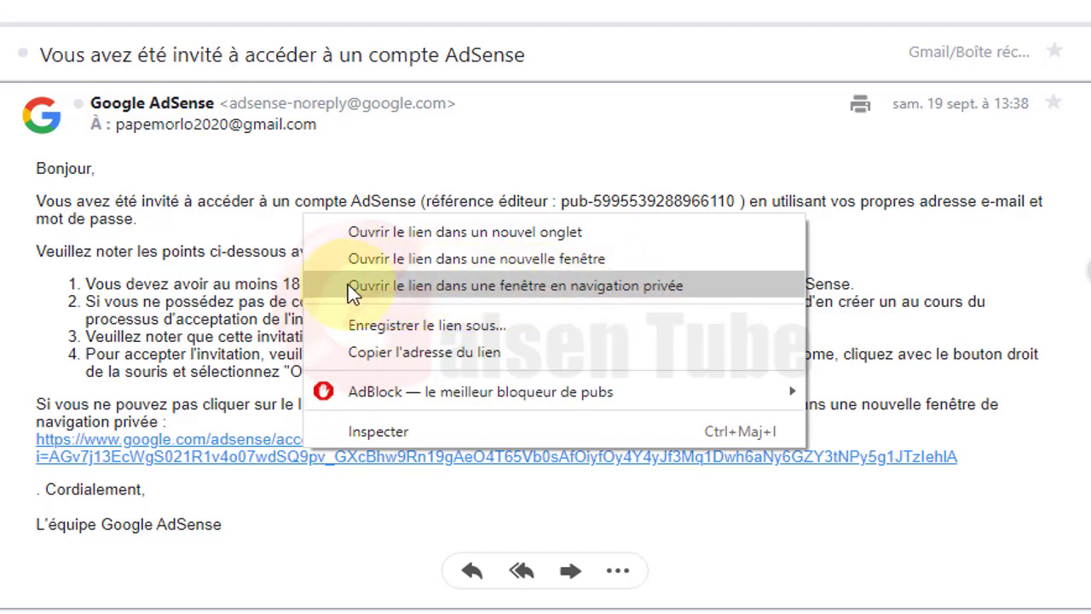
{"action": "left_click", "coordinate": [418, 289]}
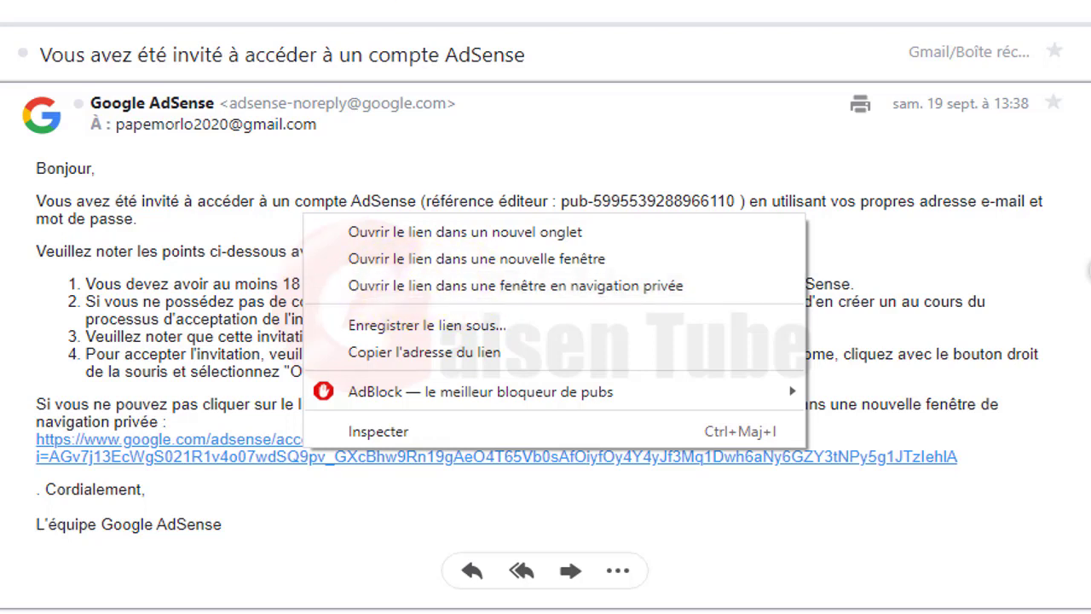
Step: Open the acceptance link in a private window and choose to sign in as the invited address
{"action": "left_click", "coordinate": [484, 286]}
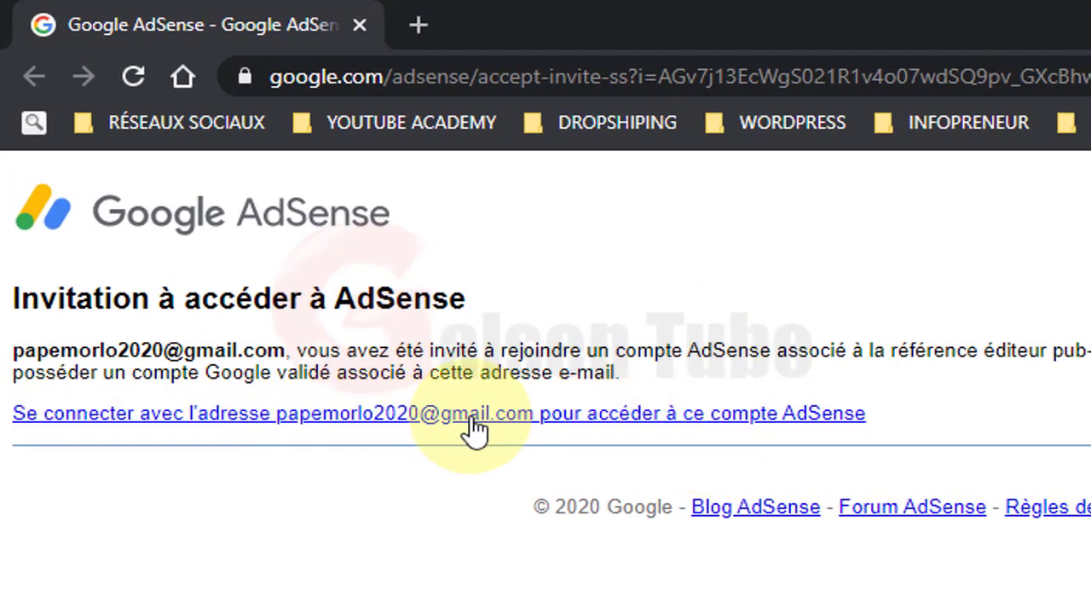
{"action": "left_click", "coordinate": [376, 415]}
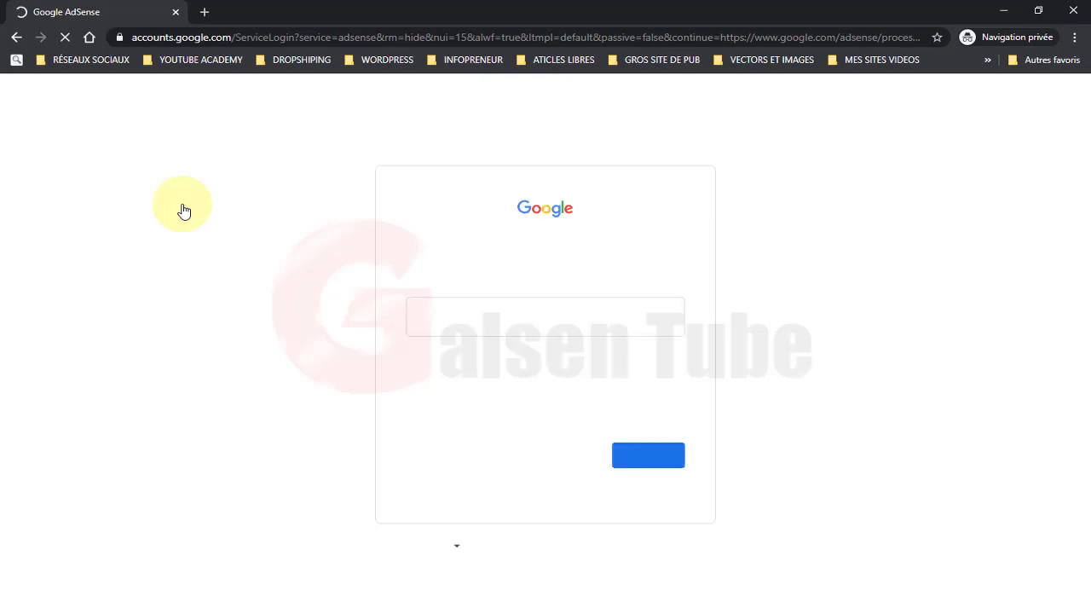
Step: Sign in with the pasted invited e-mail and the saved password from Chrome's suggestions
{"action": "key", "text": "ctrl+v"}
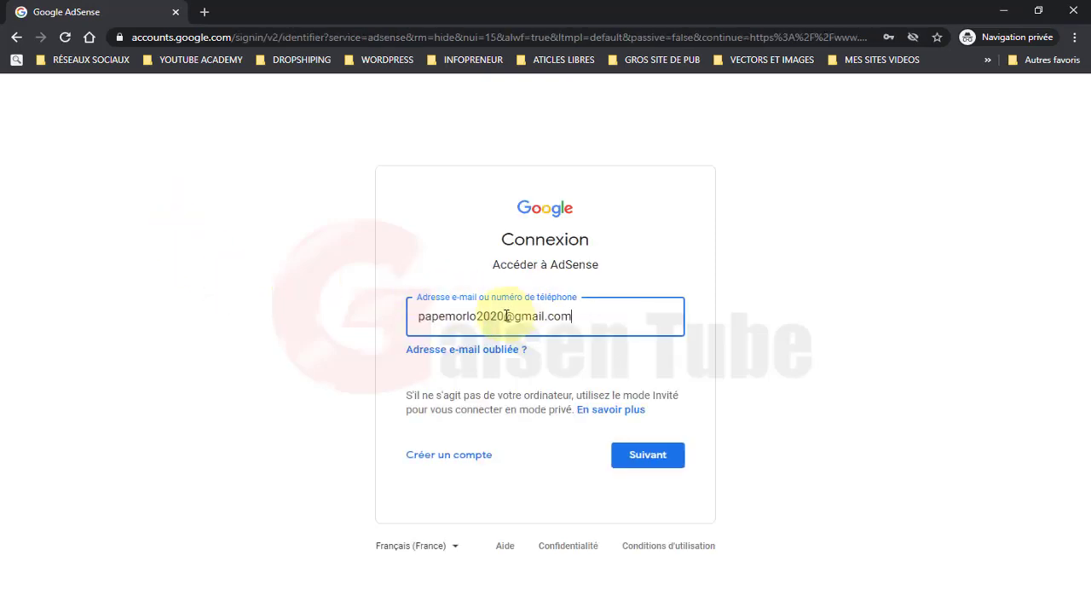
{"action": "left_click", "coordinate": [642, 455]}
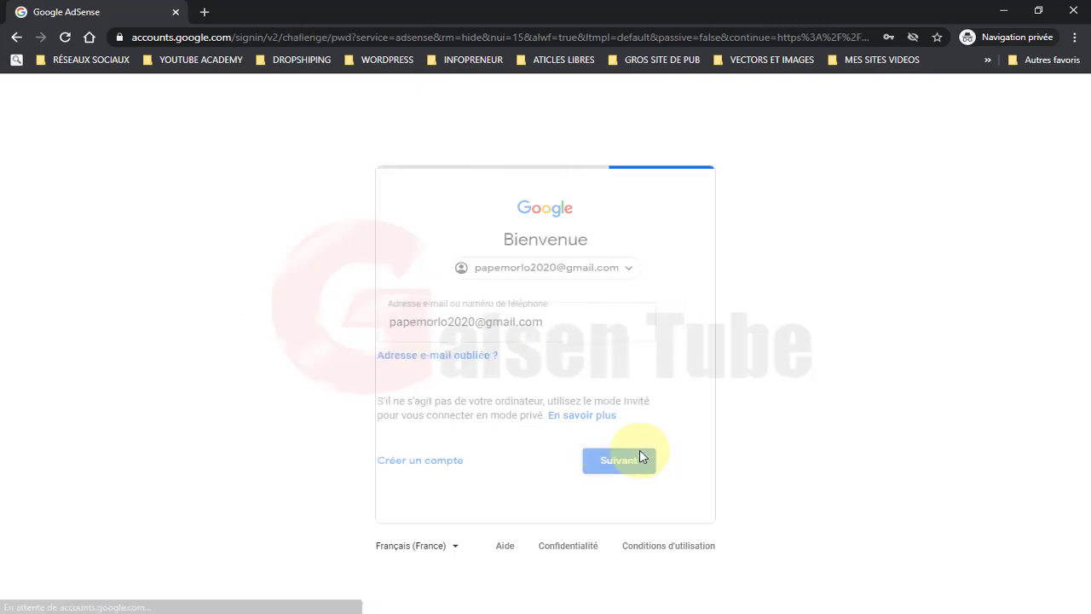
{"action": "left_click", "coordinate": [549, 334]}
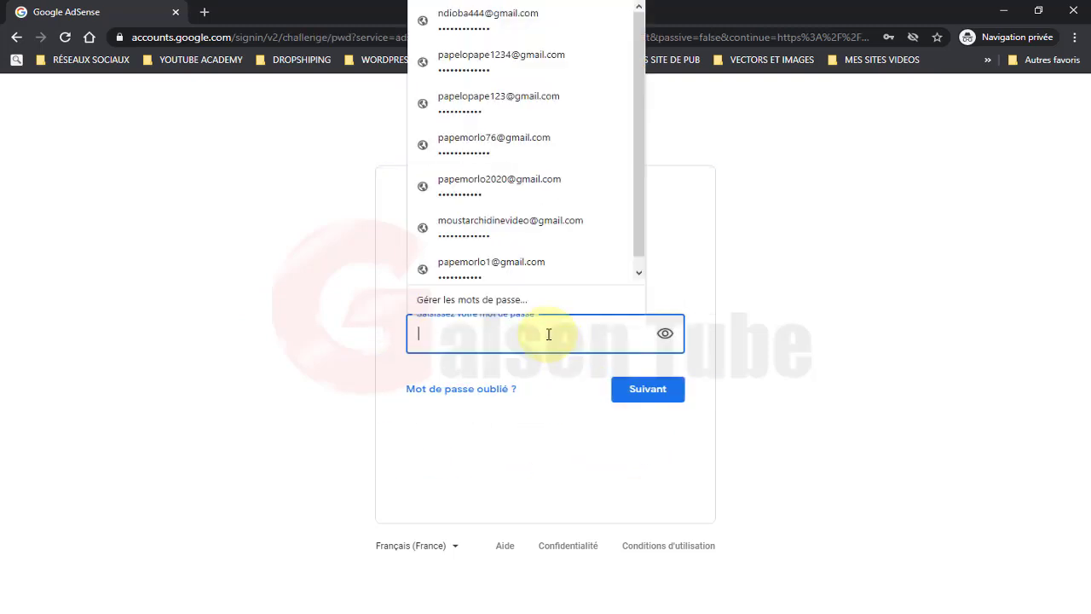
{"action": "left_click", "coordinate": [512, 181]}
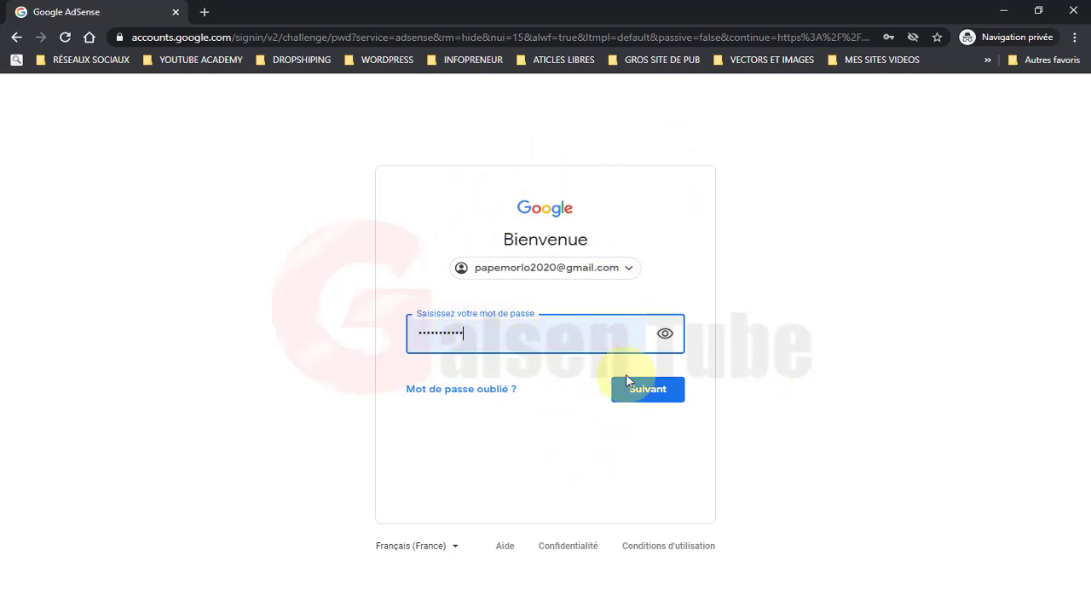
{"action": "left_click", "coordinate": [646, 390]}
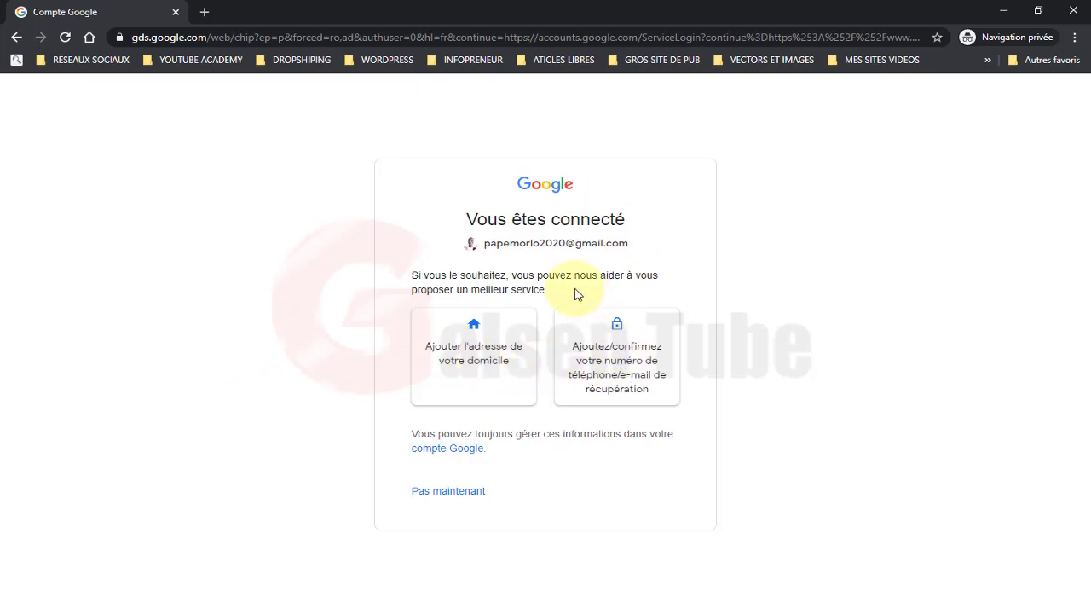
Step: Choose 'Pas maintenant' to skip adding a home address and recovery details
{"action": "left_click", "coordinate": [439, 494]}
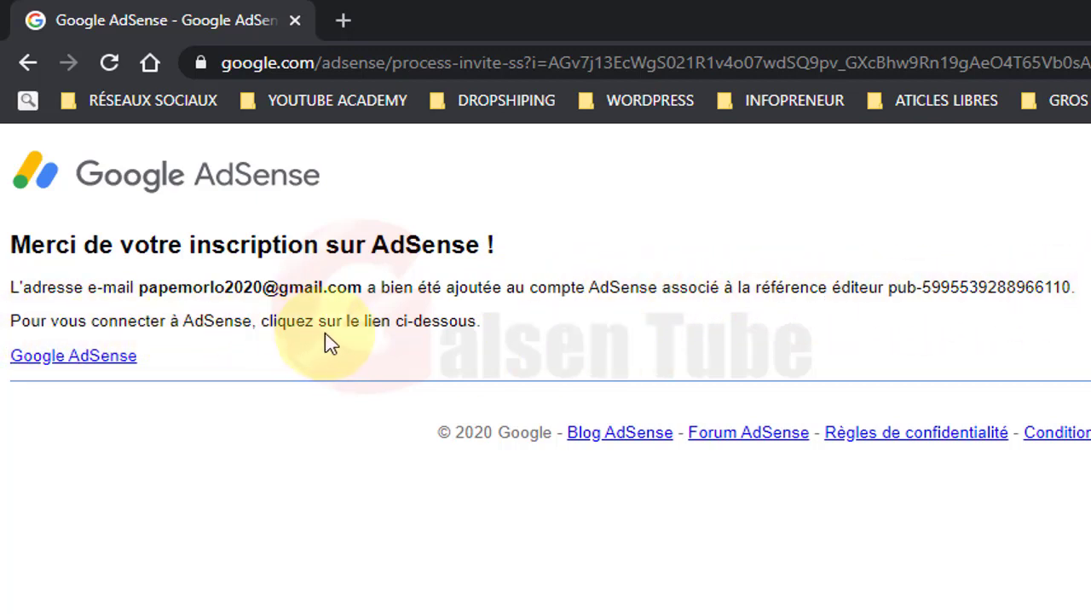
Step: Follow the 'Google AdSense' link to reach the shared account's home page with the €41.60 balance
{"action": "left_click", "coordinate": [73, 363]}
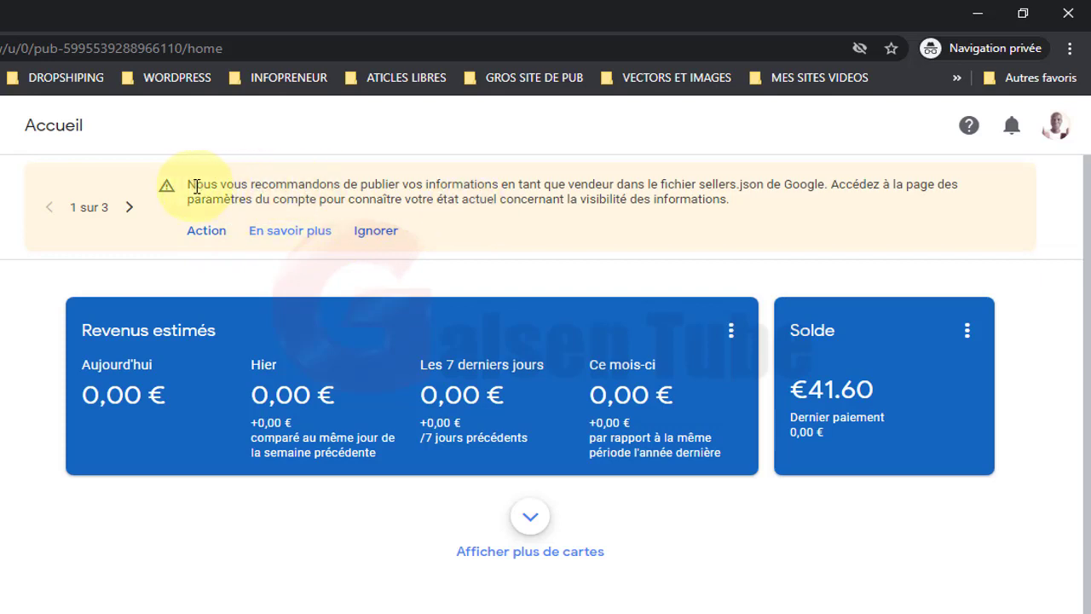
Step: Use the sellers.json banner's 'Action' link to reach the account information page
{"action": "left_click_drag", "start_coordinate": [189, 185], "coordinate": [403, 184]}
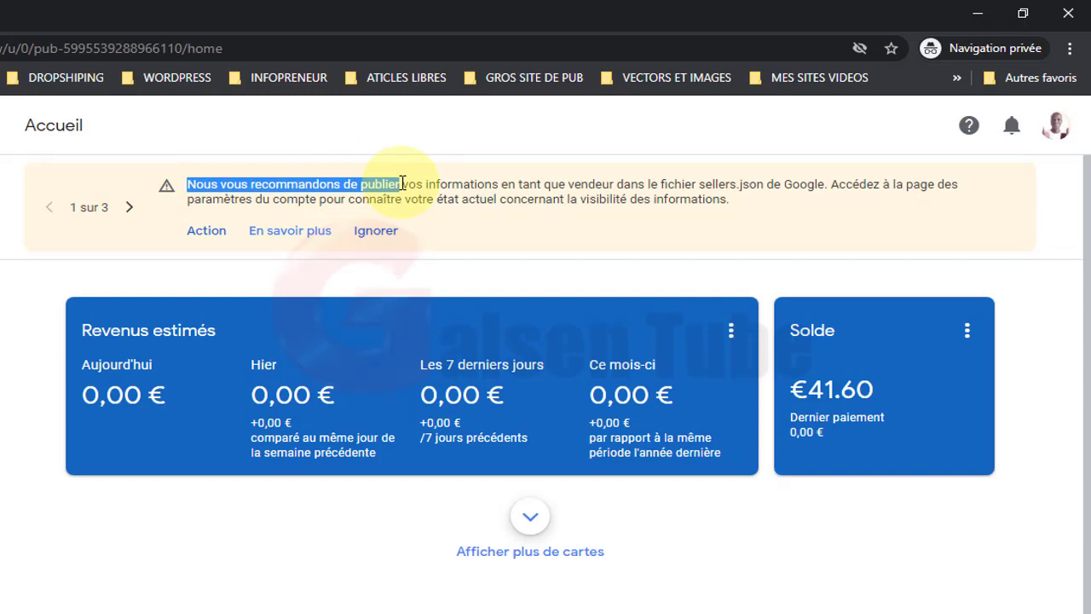
{"action": "left_click", "coordinate": [428, 197]}
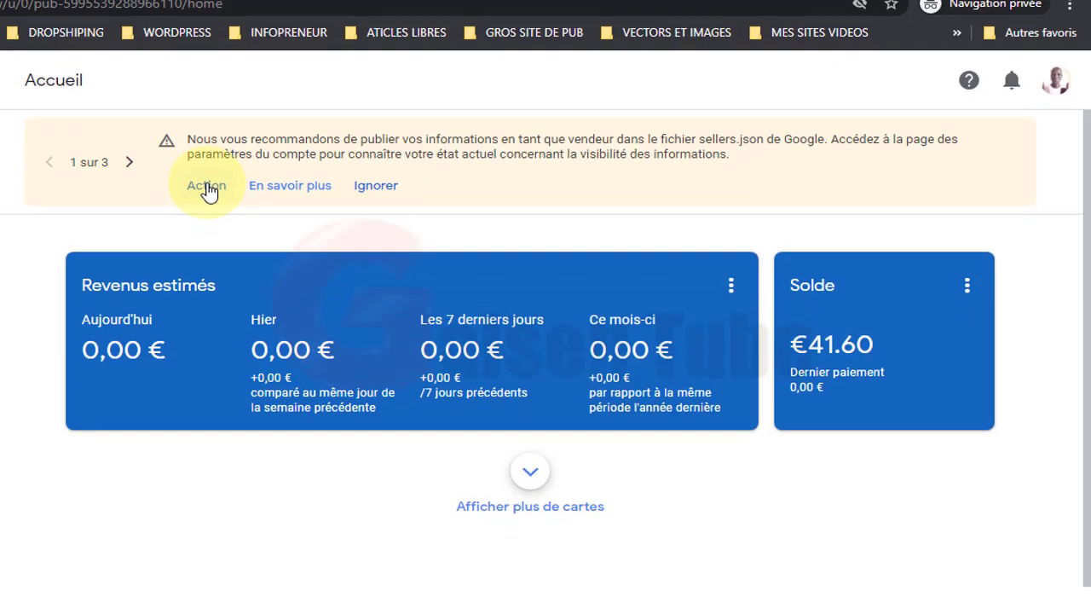
{"action": "left_click", "coordinate": [207, 186]}
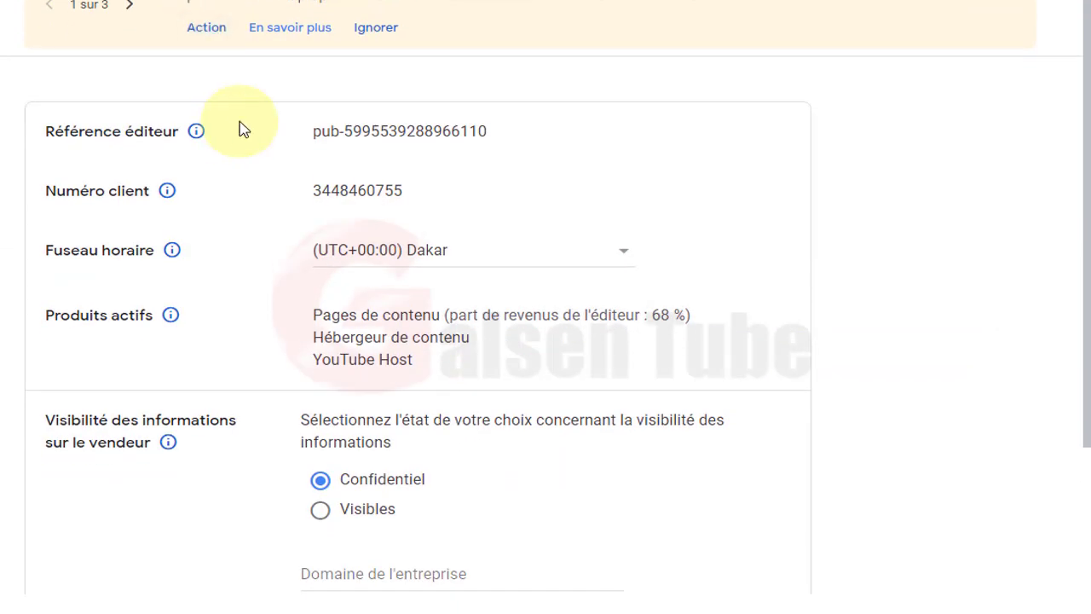
Step: Set 'Visibilité des informations sur le vendeur' to Visibles instead of Confidentielles
{"action": "scroll", "coordinate": [239, 128], "scroll_direction": "down", "scroll_amount": 1}
{"action": "scroll", "coordinate": [239, 128], "scroll_direction": "down", "scroll_amount": 1}
{"action": "scroll", "coordinate": [264, 245], "scroll_direction": "up", "scroll_amount": 2}
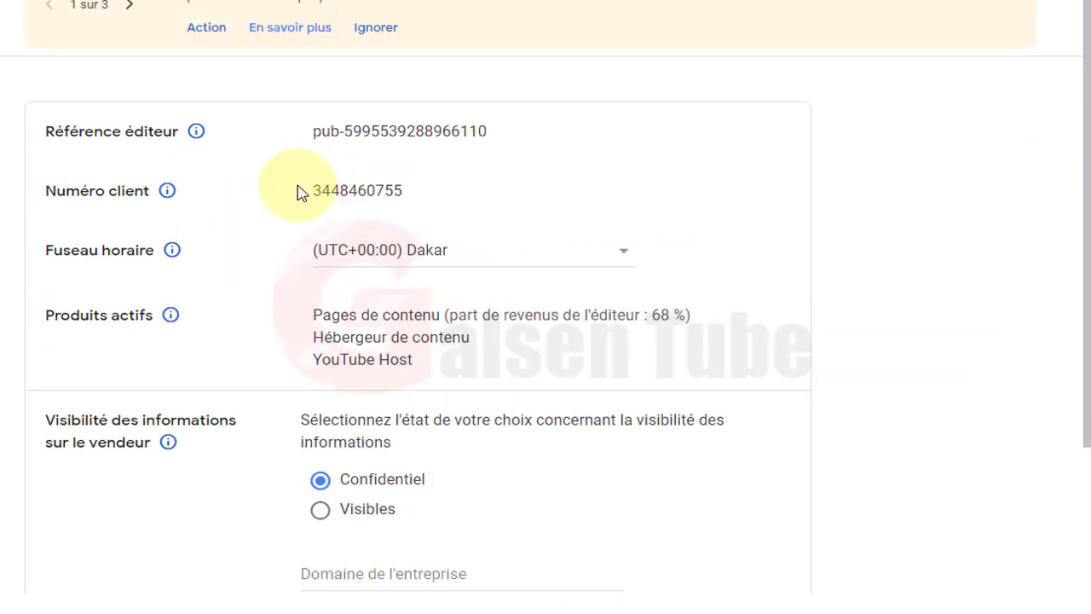
{"action": "scroll", "coordinate": [299, 190], "scroll_direction": "down", "scroll_amount": 1}
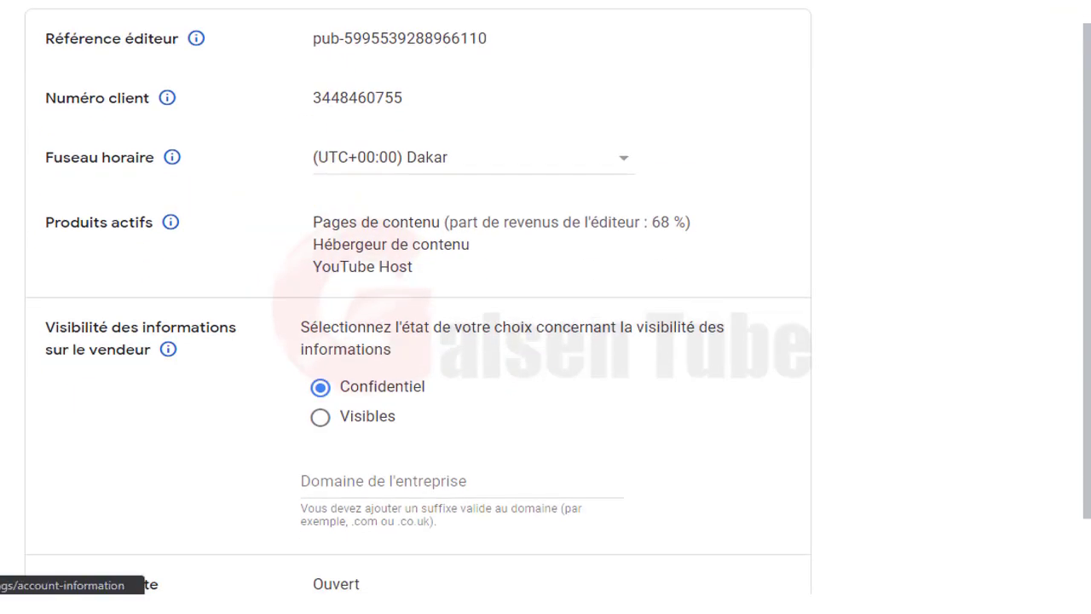
{"action": "scroll", "coordinate": [208, 271], "scroll_direction": "down", "scroll_amount": 1}
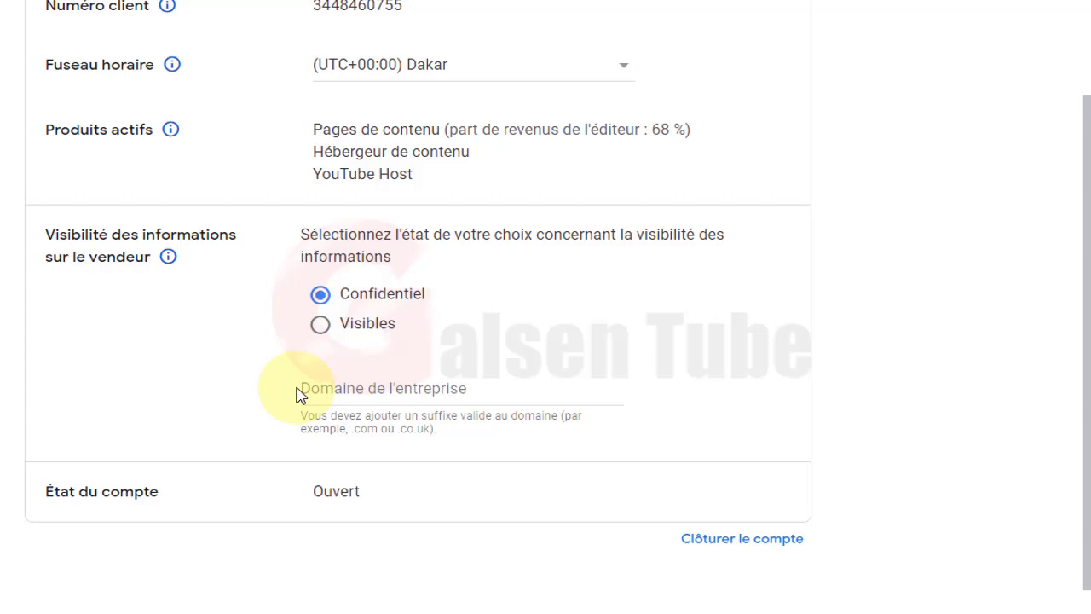
{"action": "left_click", "coordinate": [321, 328]}
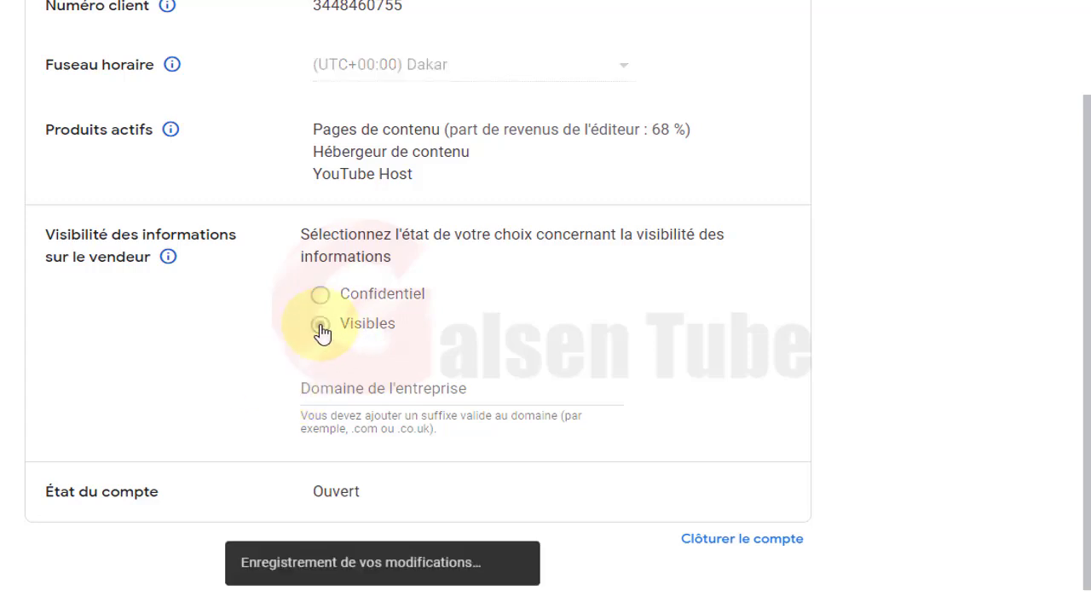
{"action": "scroll", "coordinate": [241, 355], "scroll_direction": "up", "scroll_amount": 2}
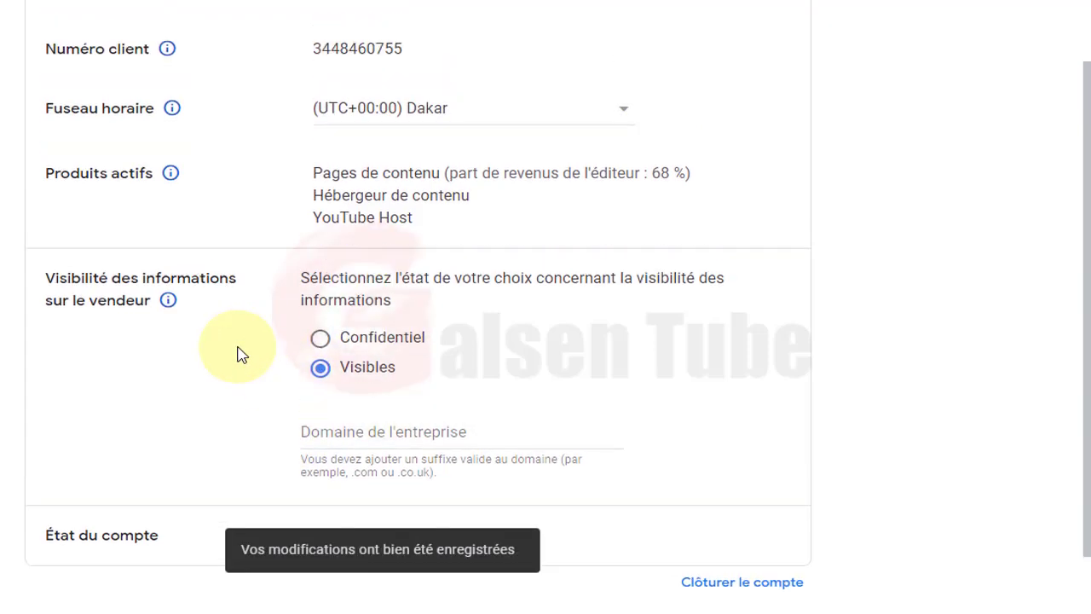
{"action": "scroll", "coordinate": [239, 356], "scroll_direction": "down", "scroll_amount": 2}
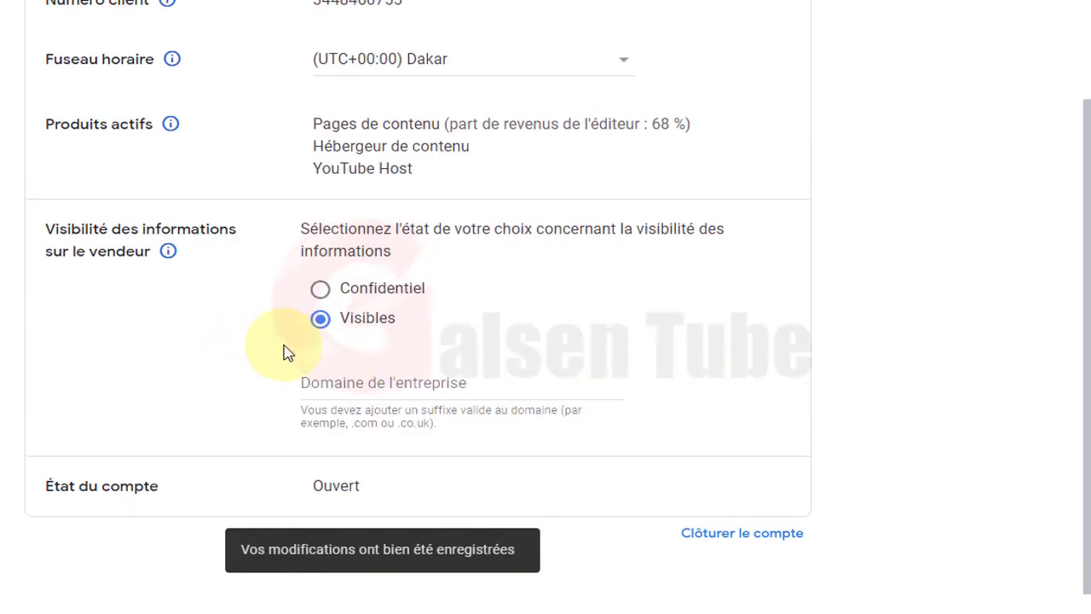
{"action": "left_click", "coordinate": [319, 290]}
{"action": "left_click", "coordinate": [319, 319]}
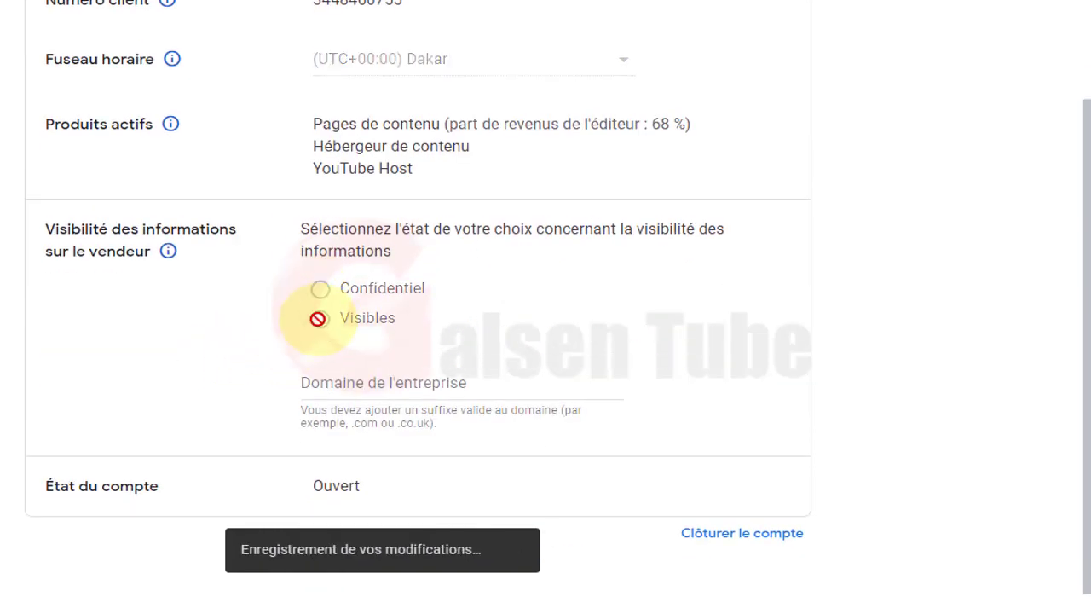
Step: Leave the 'Domaine de l'entreprise' field blank
{"action": "left_click", "coordinate": [372, 388]}
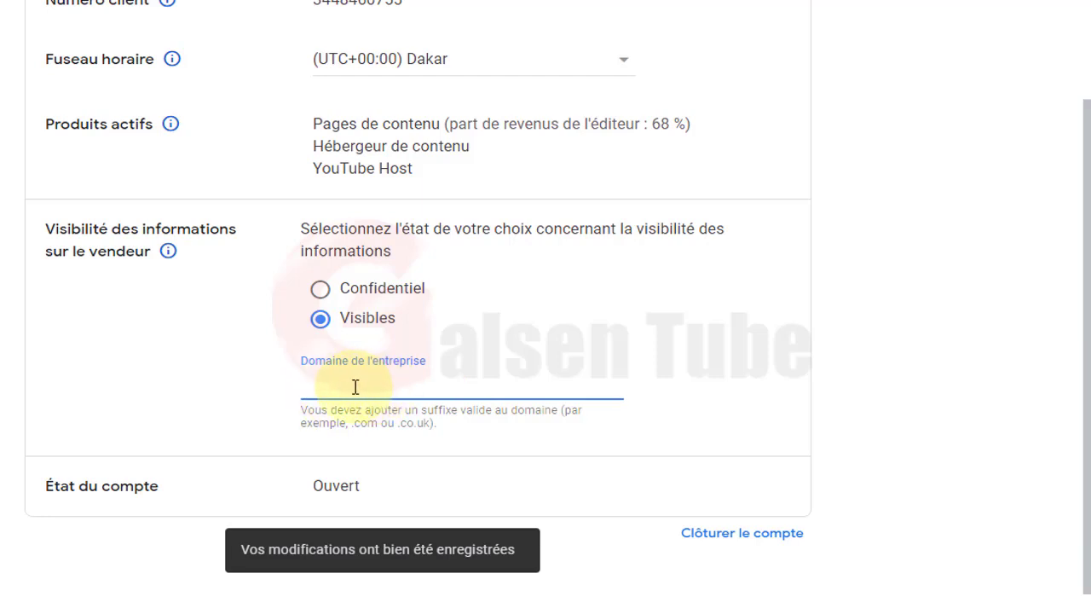
{"action": "left_click", "coordinate": [211, 389]}
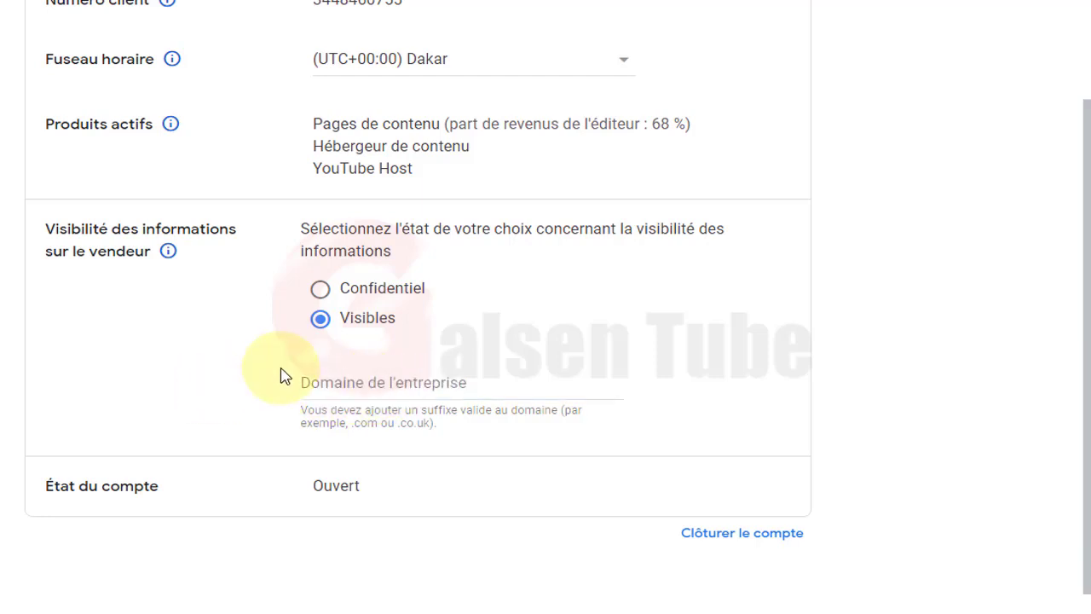
{"action": "scroll", "coordinate": [283, 375], "scroll_direction": "up", "scroll_amount": 4}
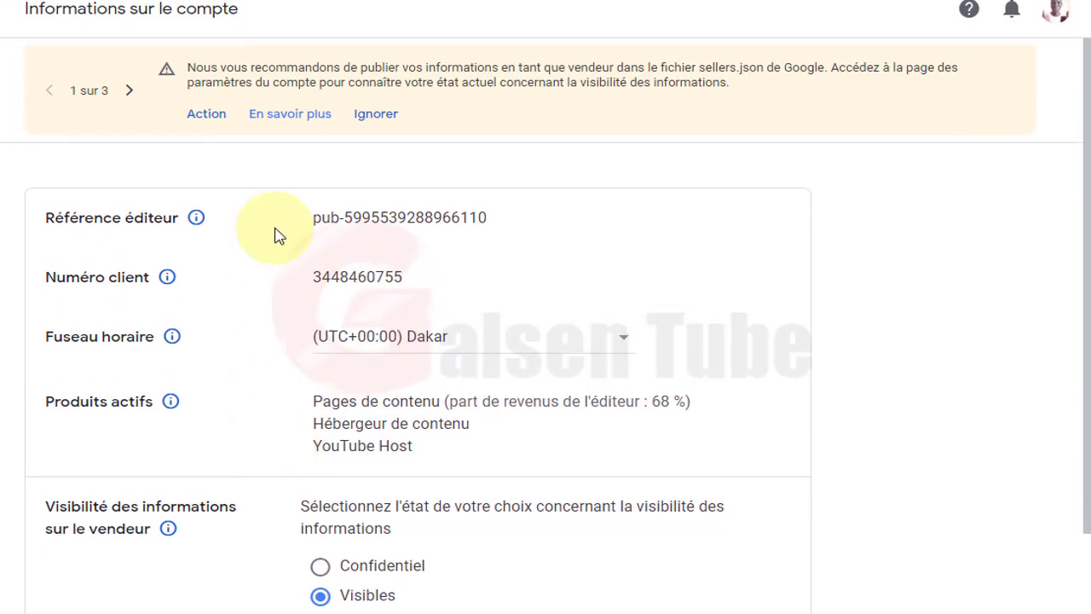
Step: Dismiss the sellers.json, YouTube Analytics and remaining notices, then return to Accueil
{"action": "left_click", "coordinate": [381, 122]}
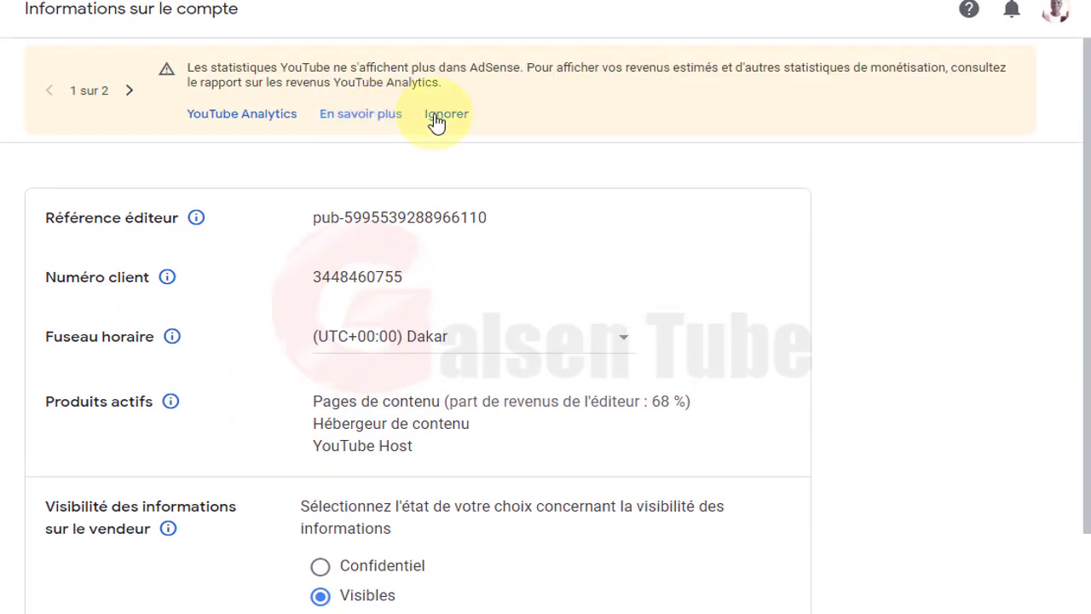
{"action": "left_click", "coordinate": [445, 122]}
{"action": "left_click", "coordinate": [246, 121]}
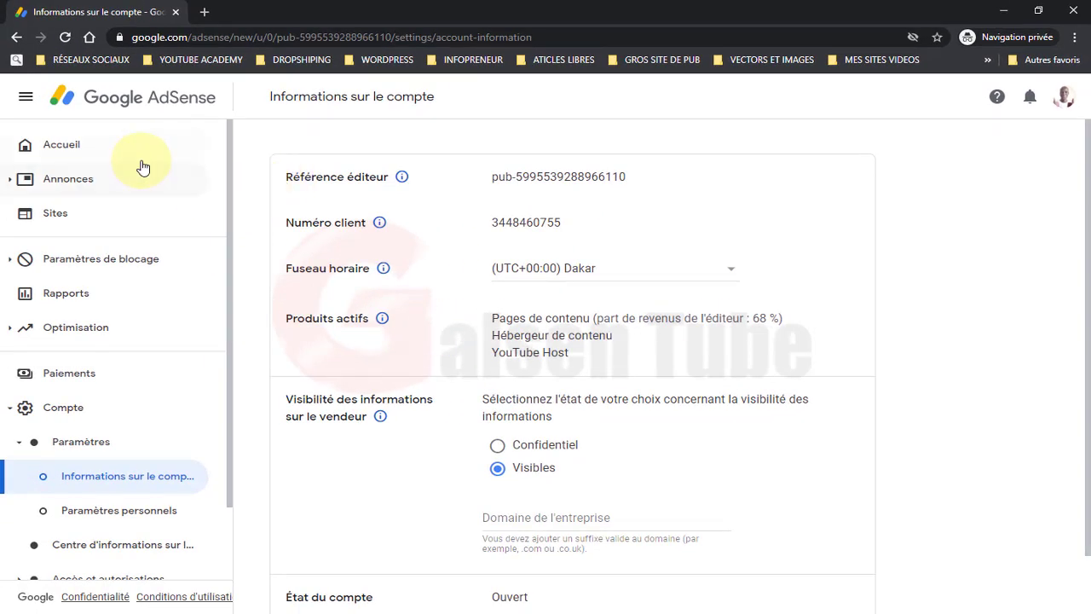
{"action": "left_click", "coordinate": [83, 153]}
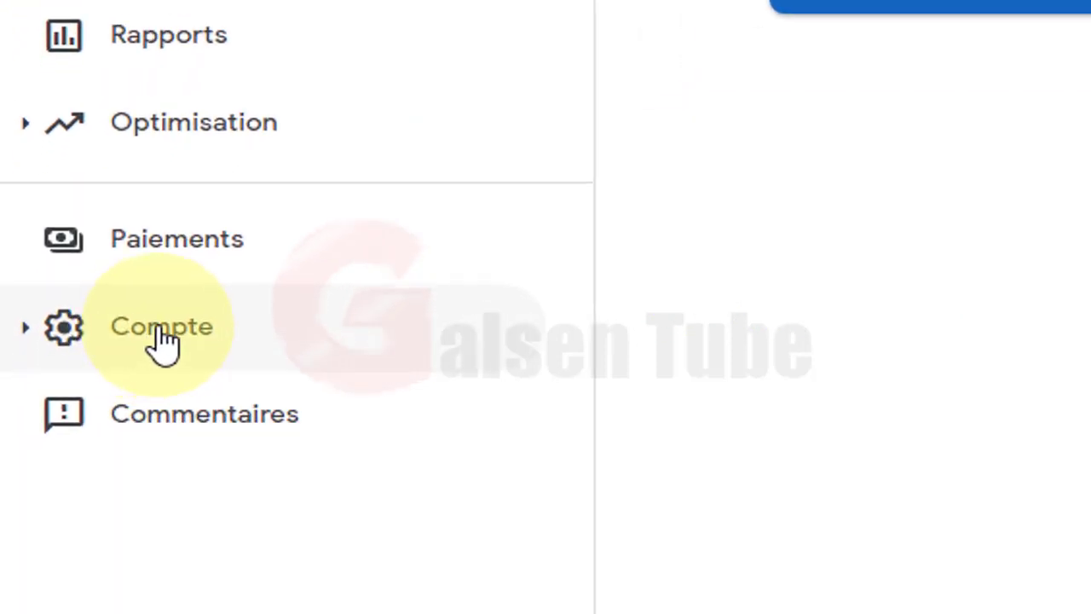
Step: Open Compte › 'Accès et autorisations' to view both users' admin access
{"action": "left_click", "coordinate": [160, 328]}
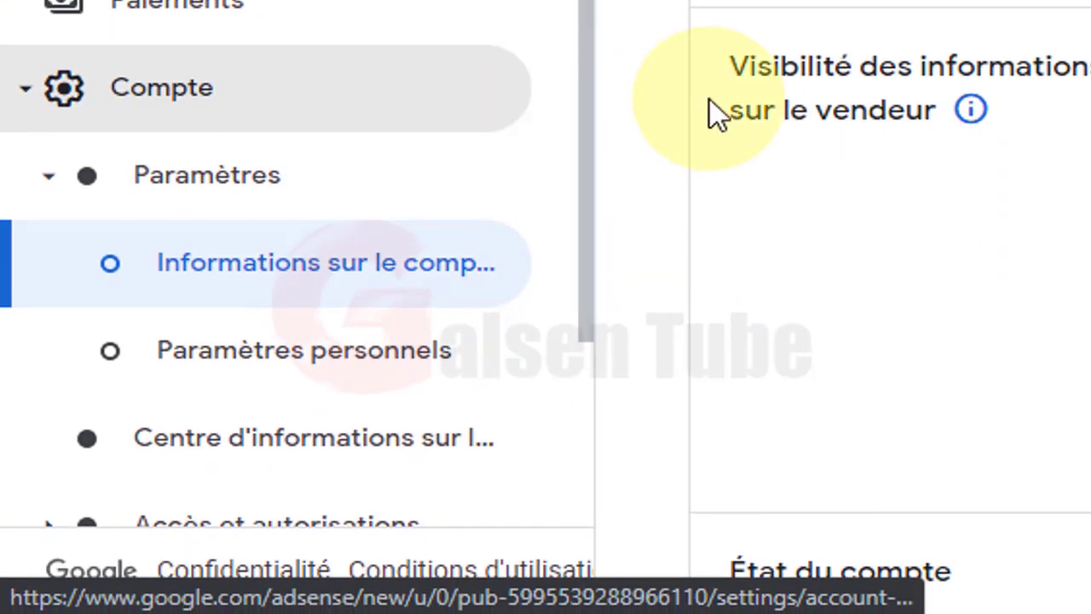
{"action": "scroll", "coordinate": [361, 139], "scroll_direction": "down", "scroll_amount": 3}
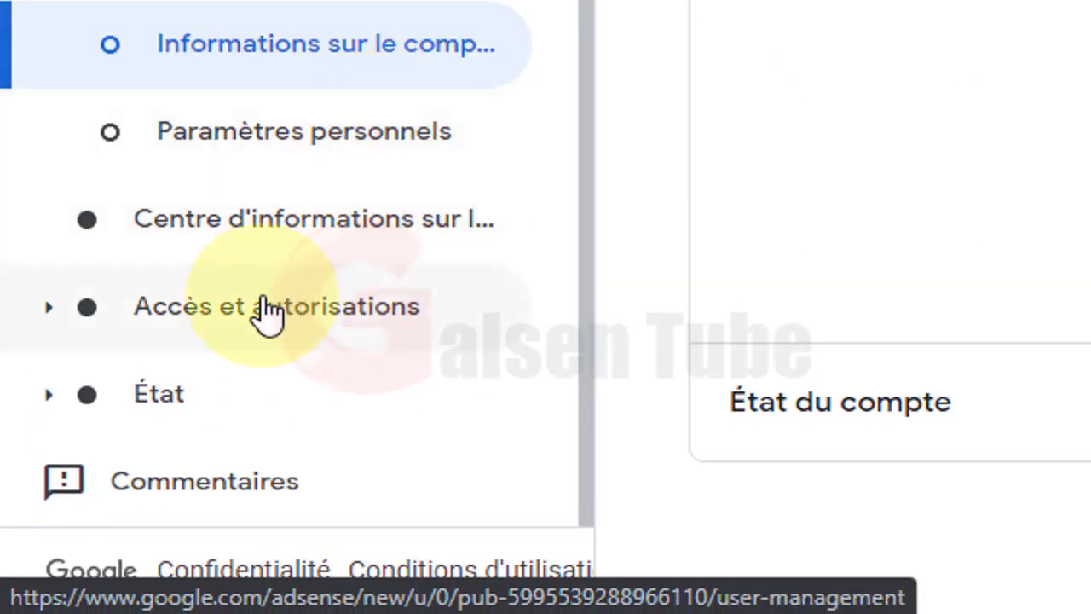
{"action": "left_click", "coordinate": [297, 328]}
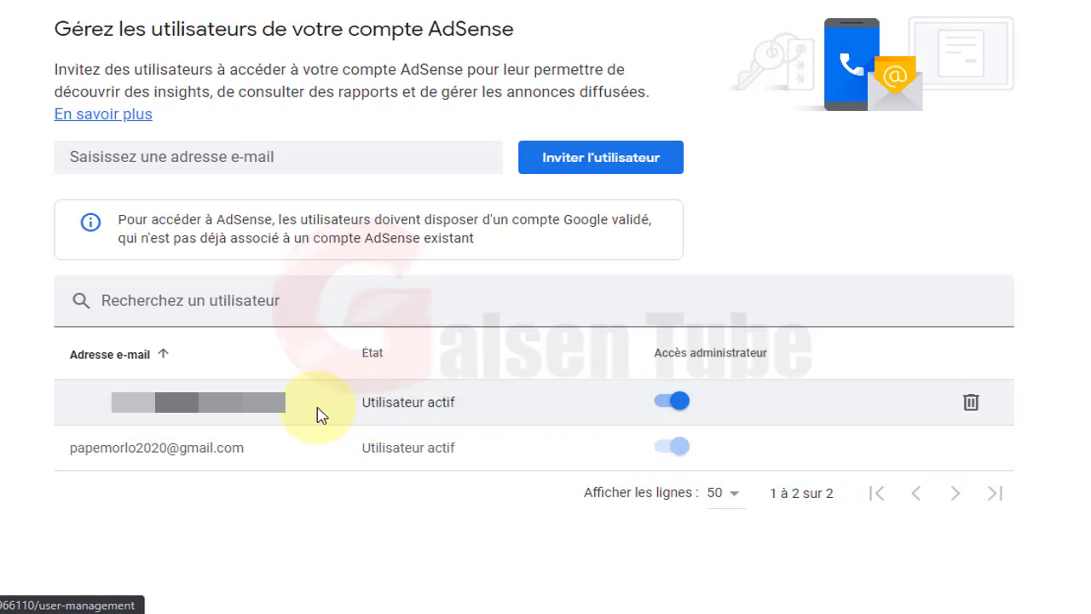
{"action": "left_click", "coordinate": [672, 402]}
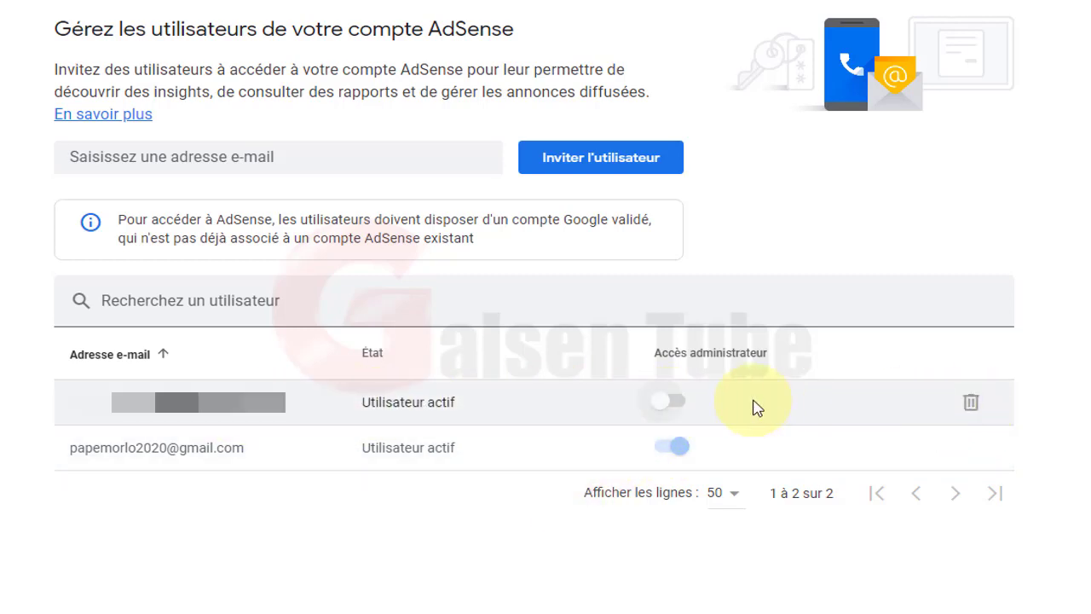
{"action": "left_click", "coordinate": [664, 402]}
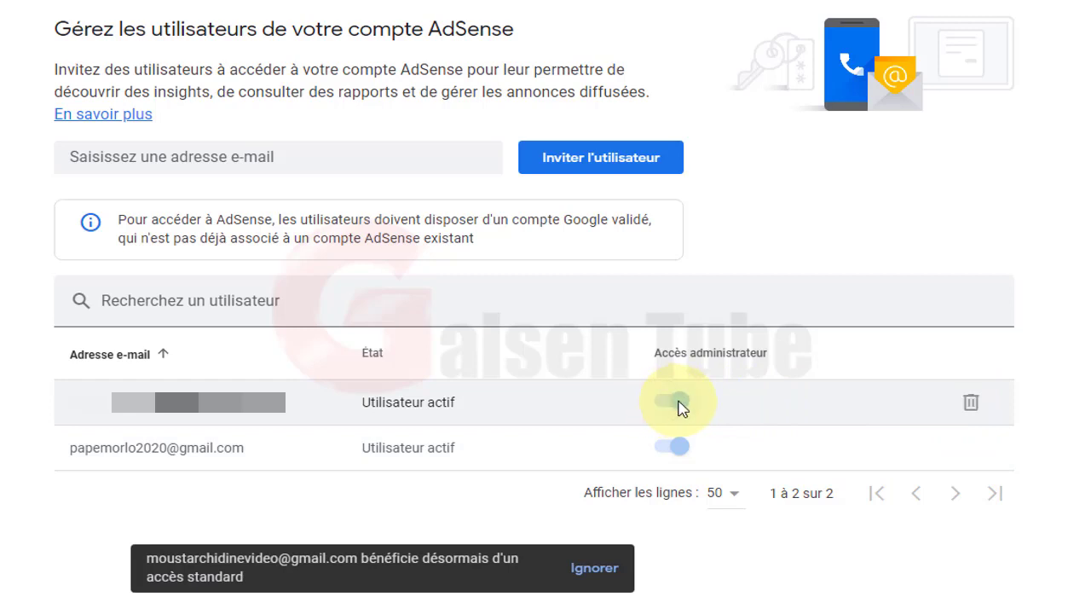